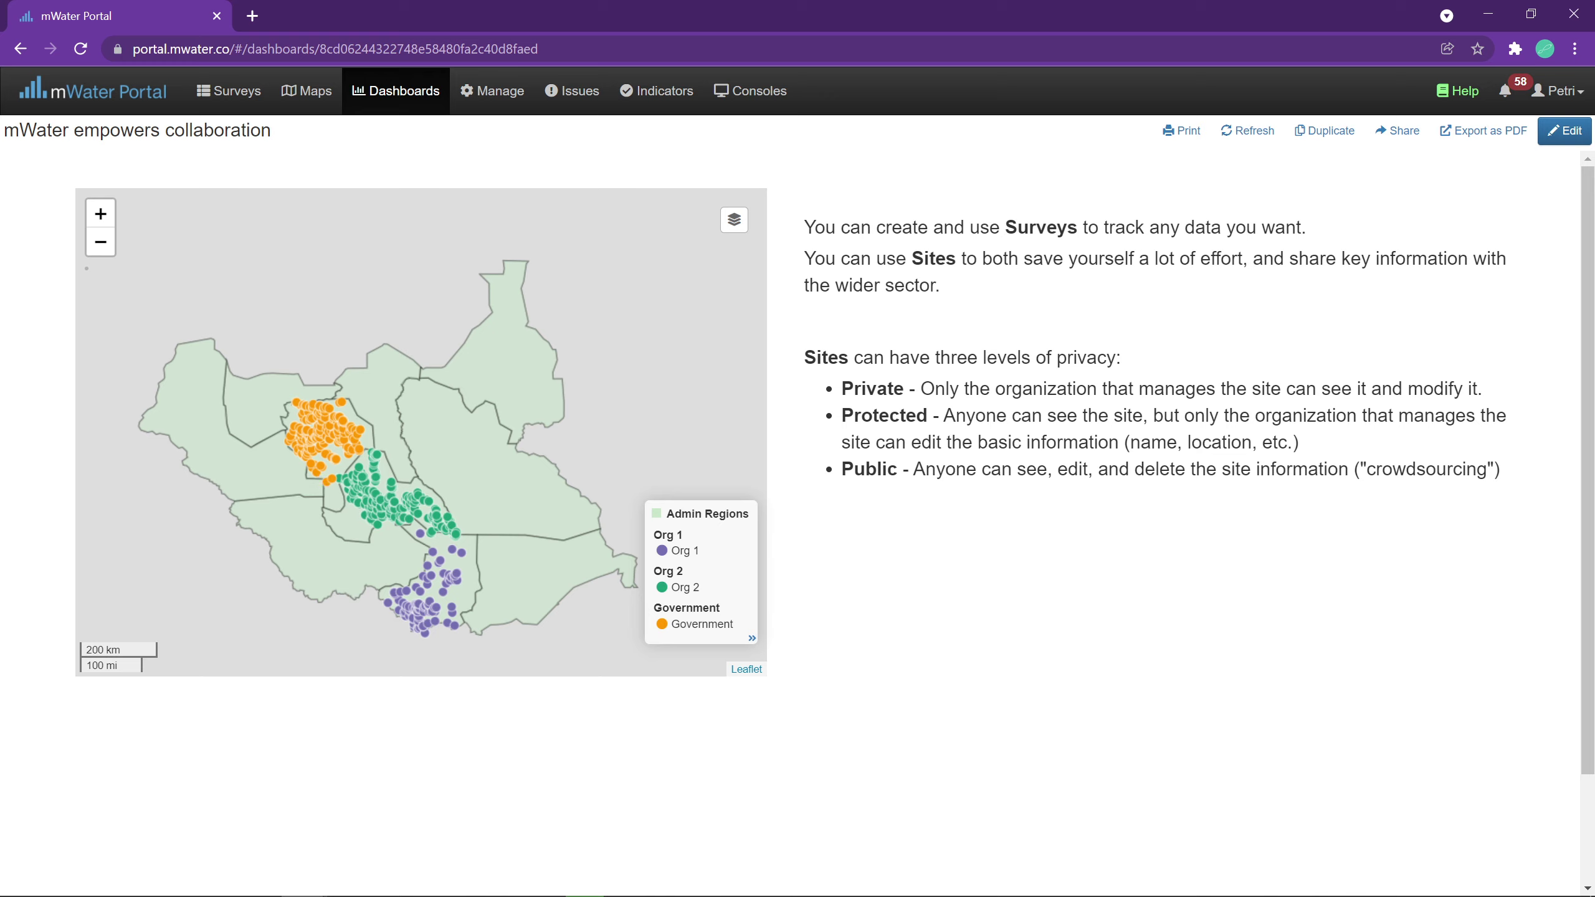
Step: Highlight the word 'Protected' in the privacy-level list, then clear the highlight
left_click_drag(842, 423, 915, 423)
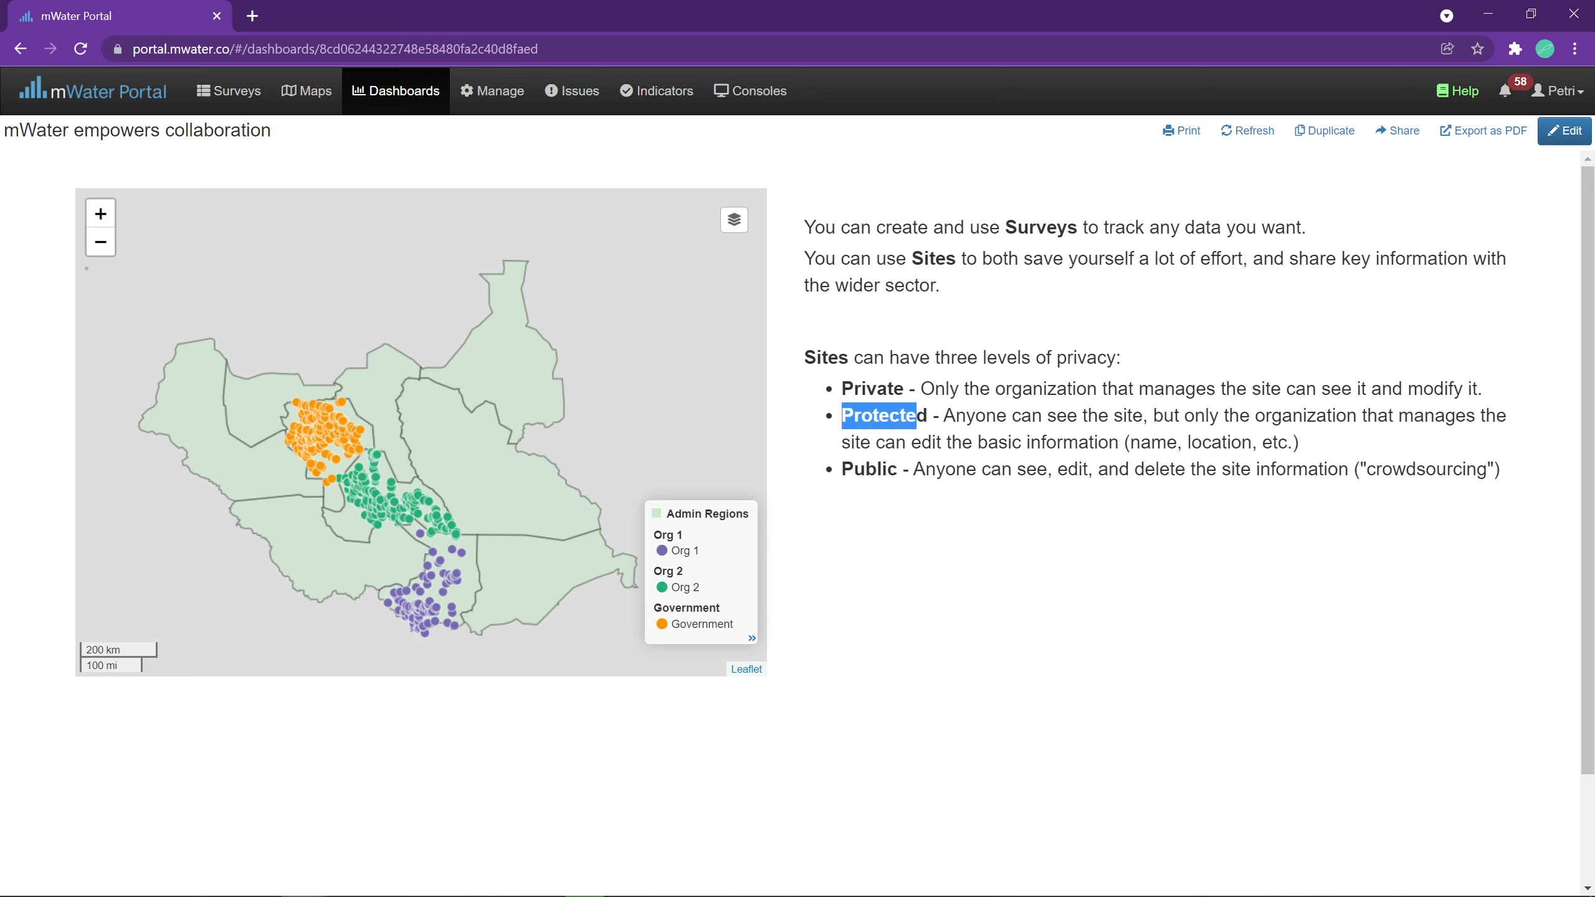
left_click(1121, 561)
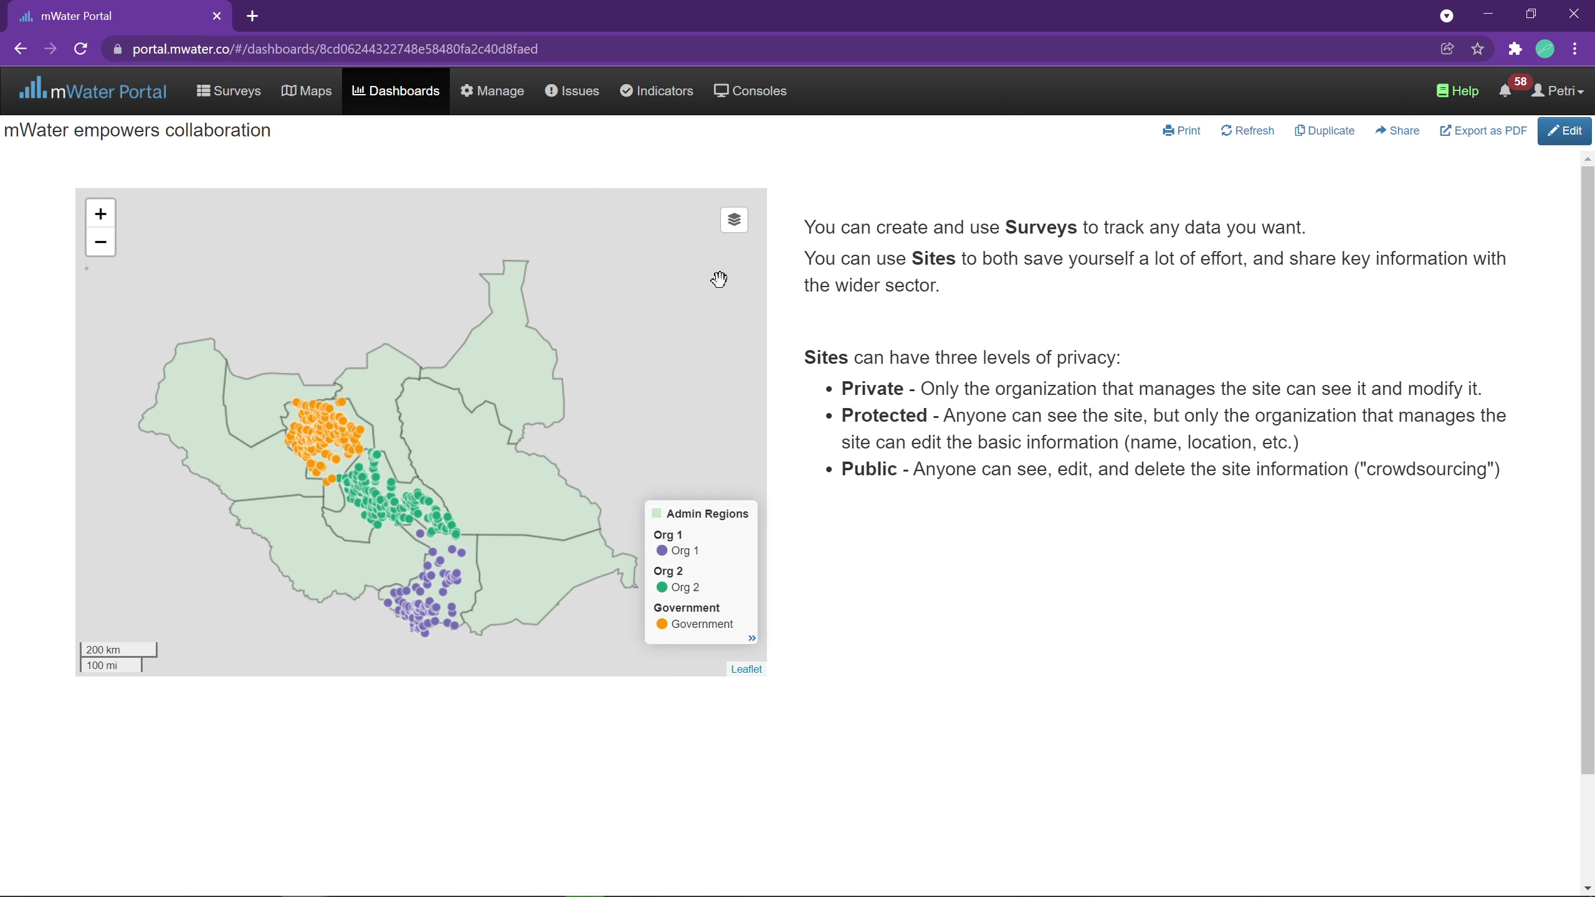
Step: Hide the Government sites layer and toggle the Org 1 sites layer on the map
left_click(658, 277)
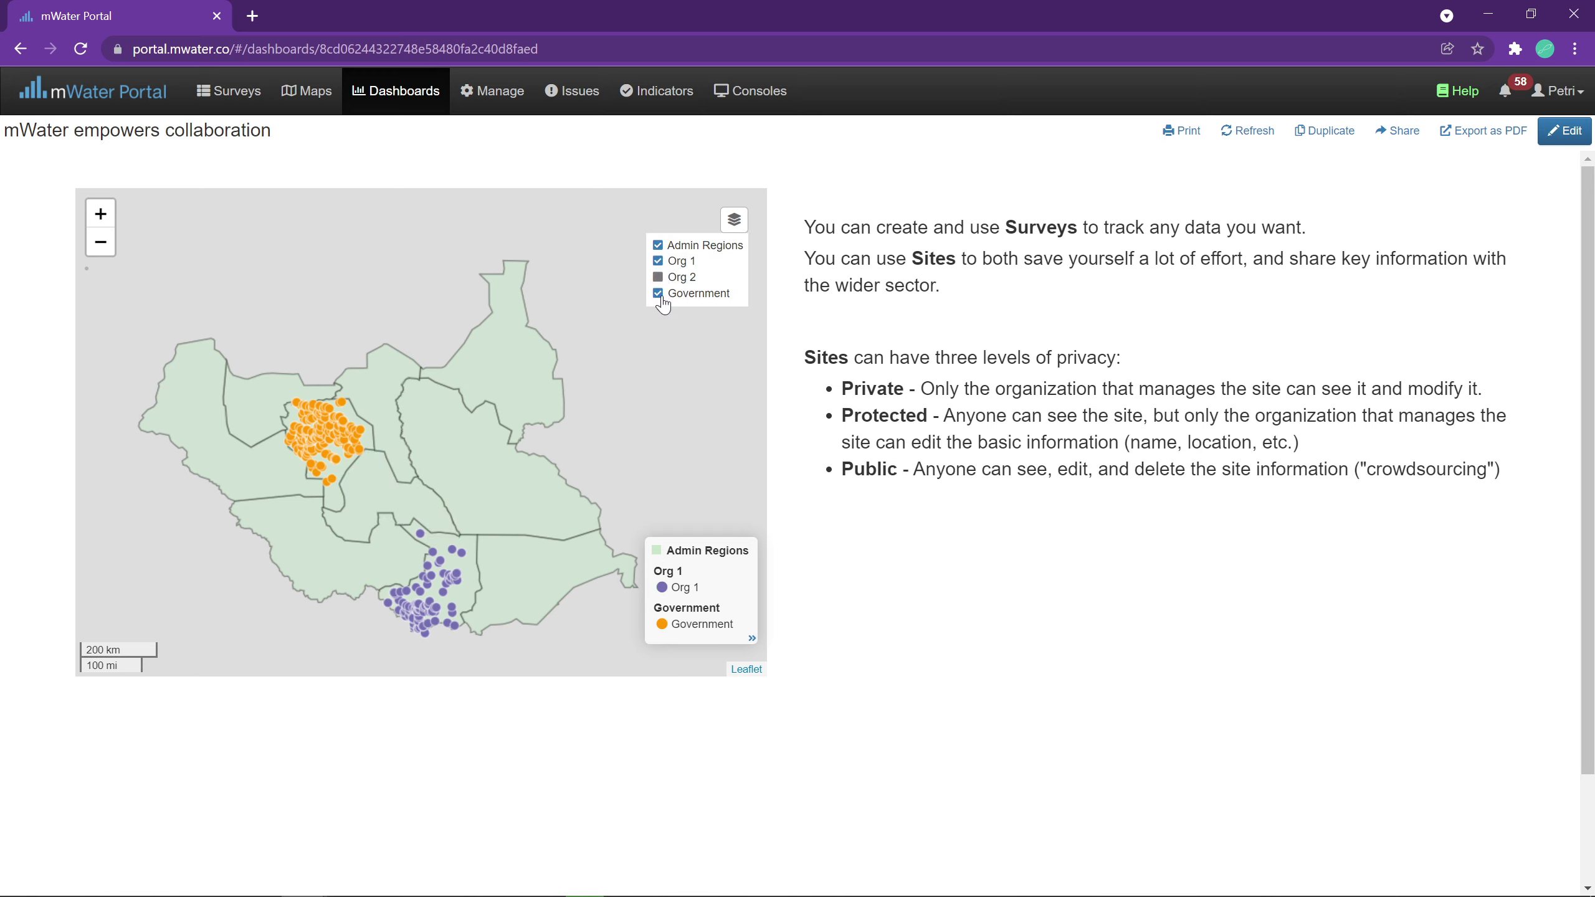
left_click(658, 261)
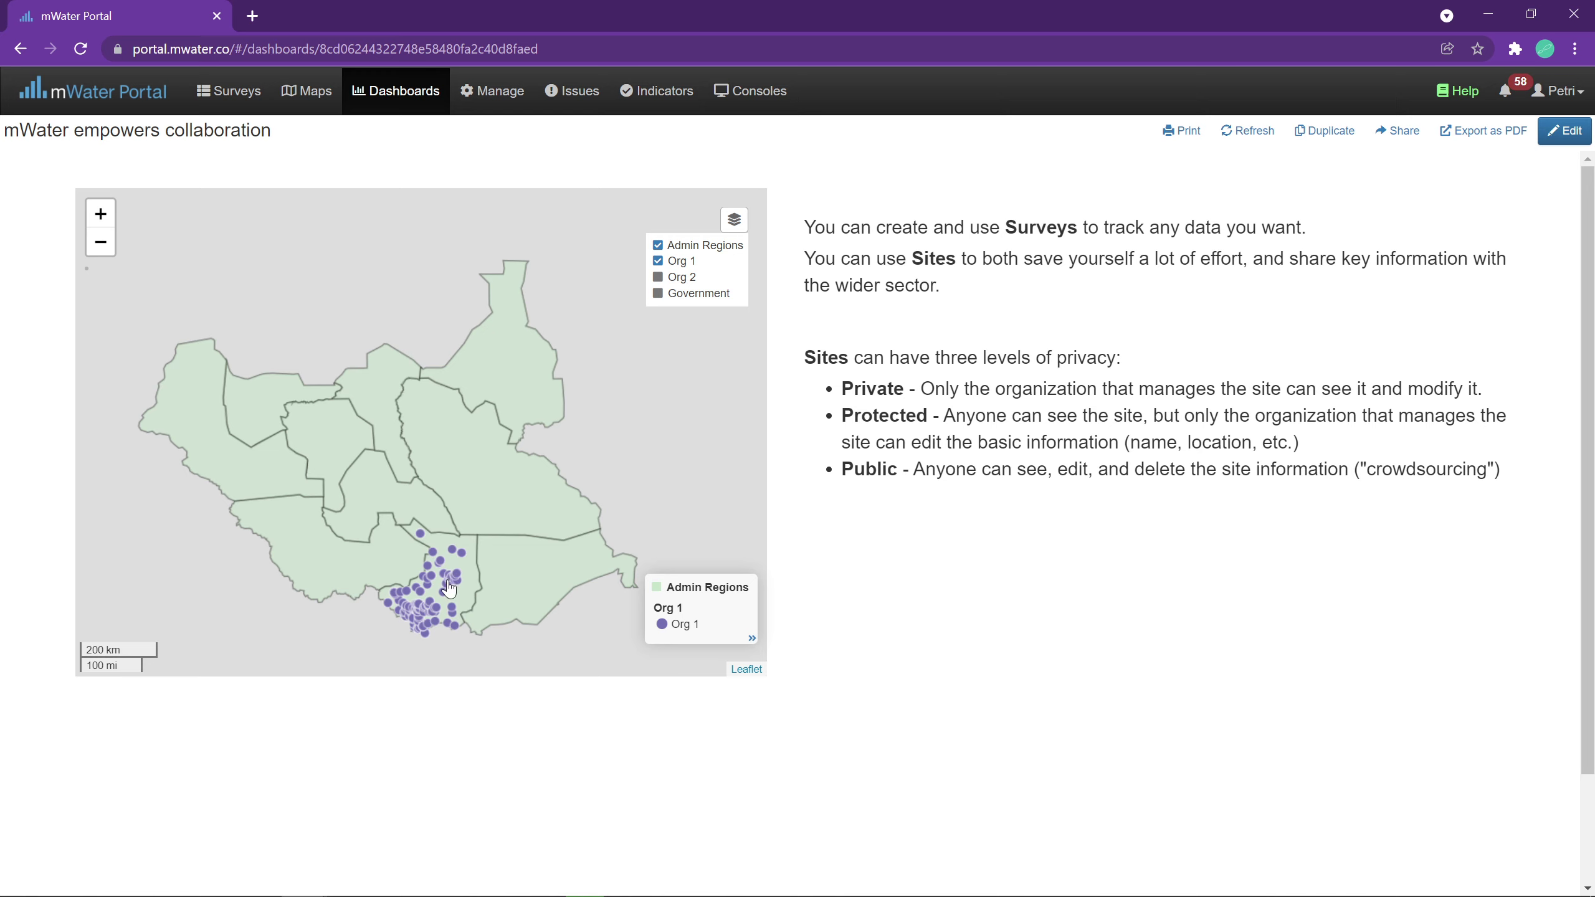
Step: Turn the Org 2 sites layer back on, then toggle the Government sites layer
left_click(658, 277)
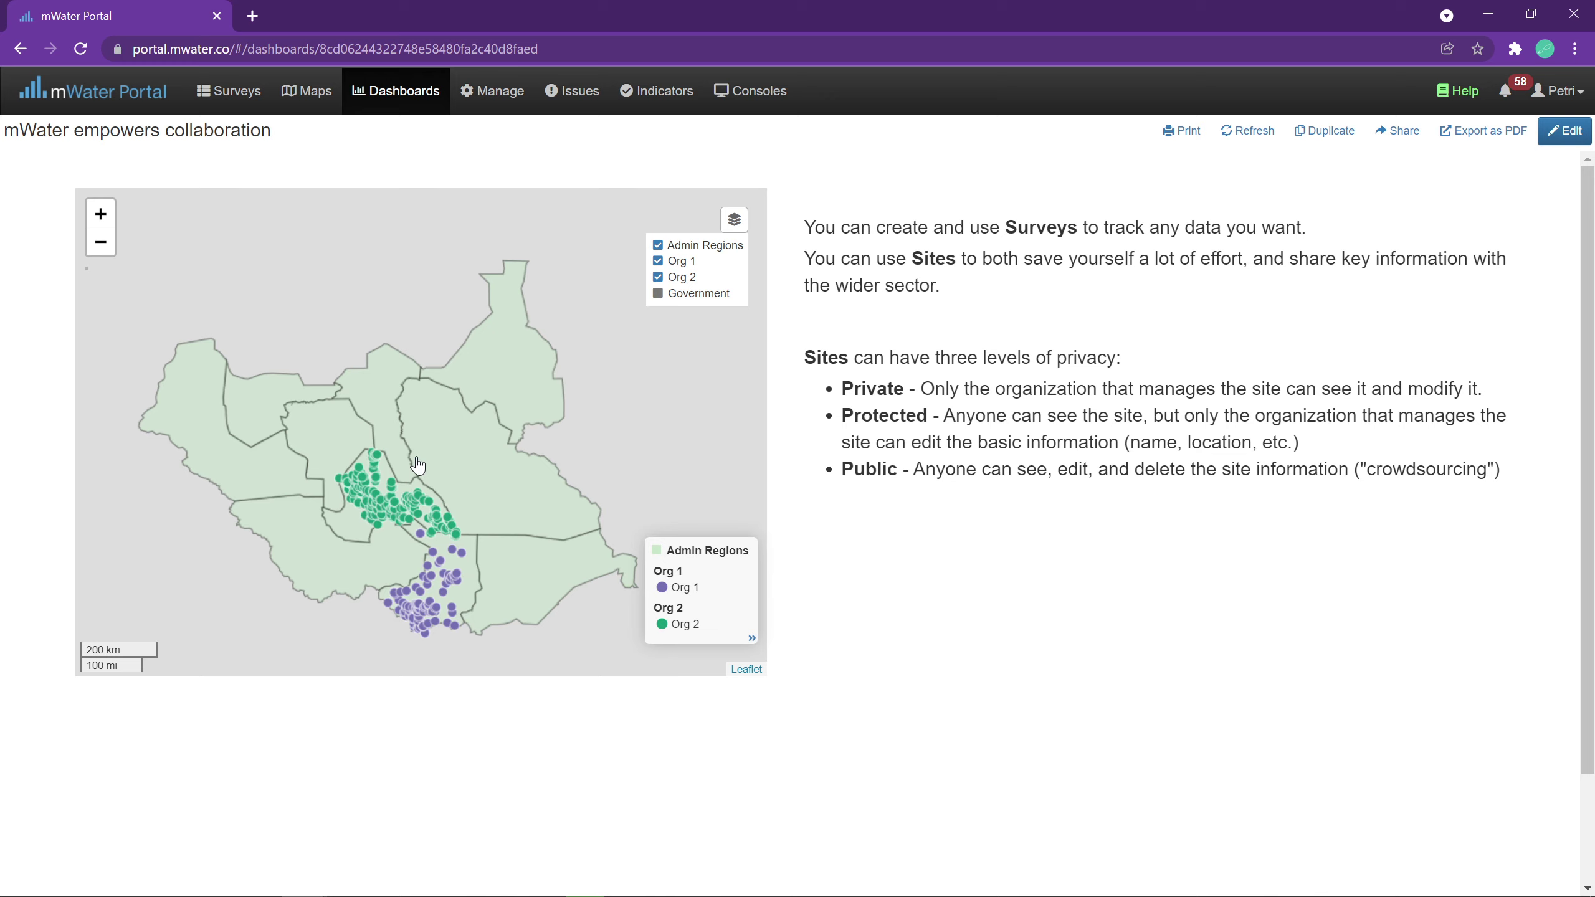
left_click(659, 294)
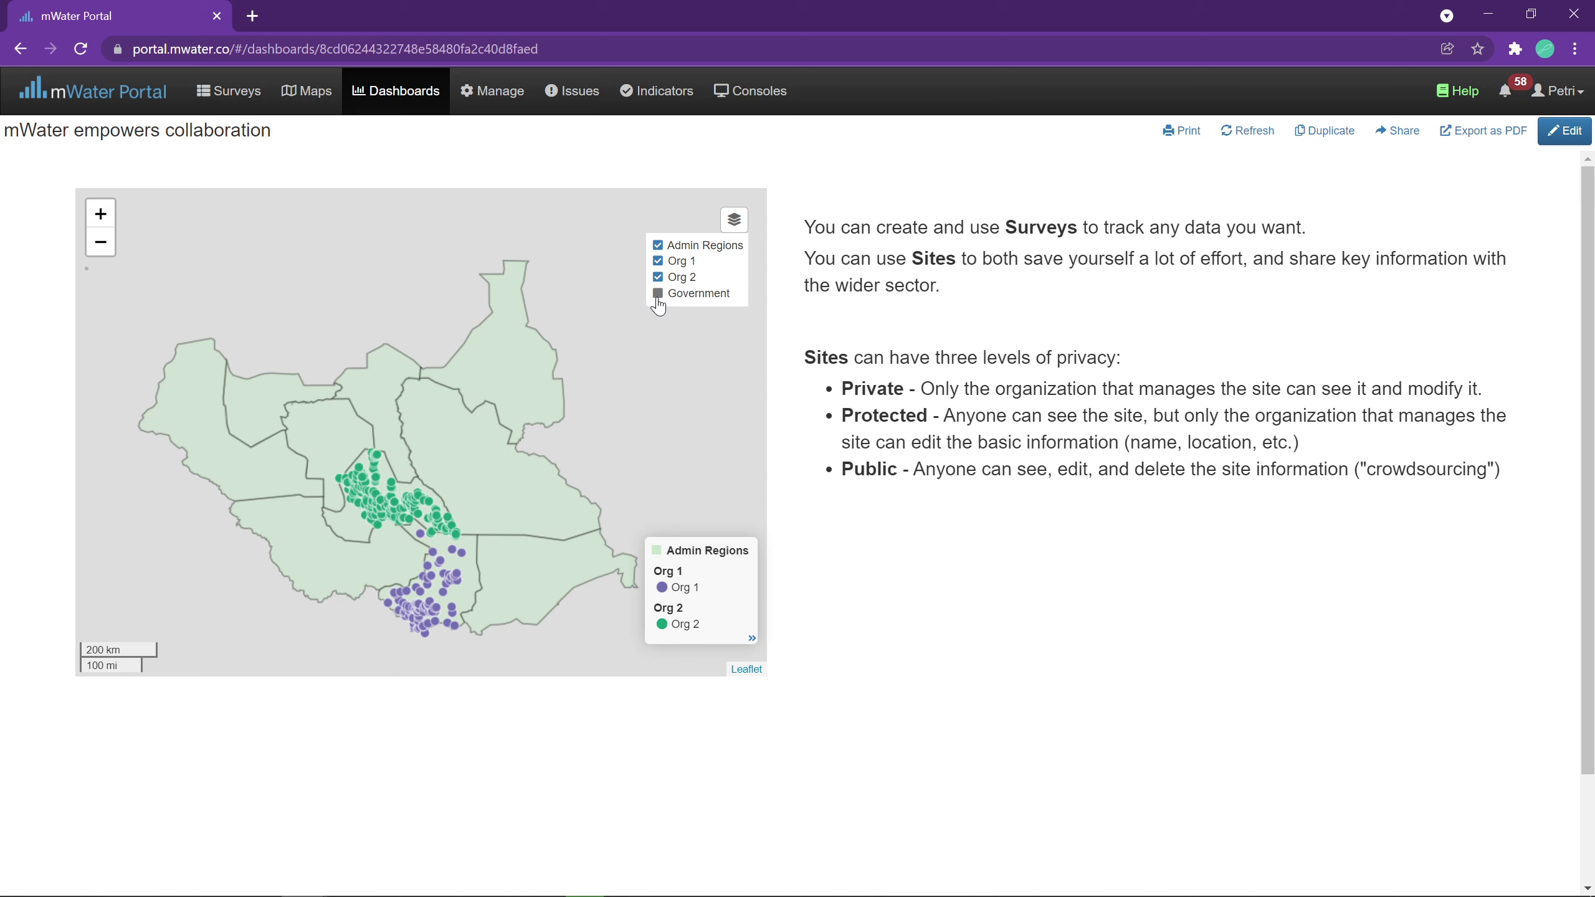